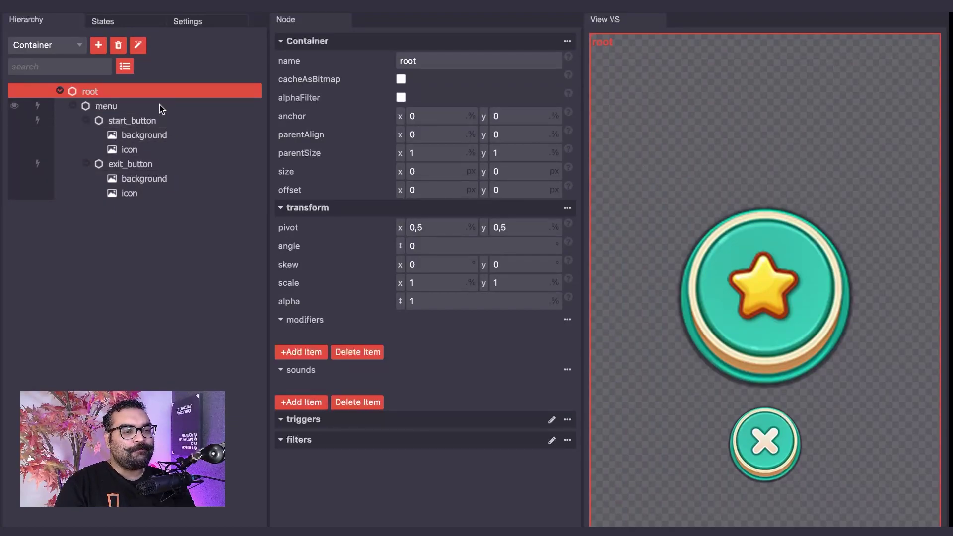
- Add a LinearGradient node under the menu container and rename it menu_background
click(143, 111)
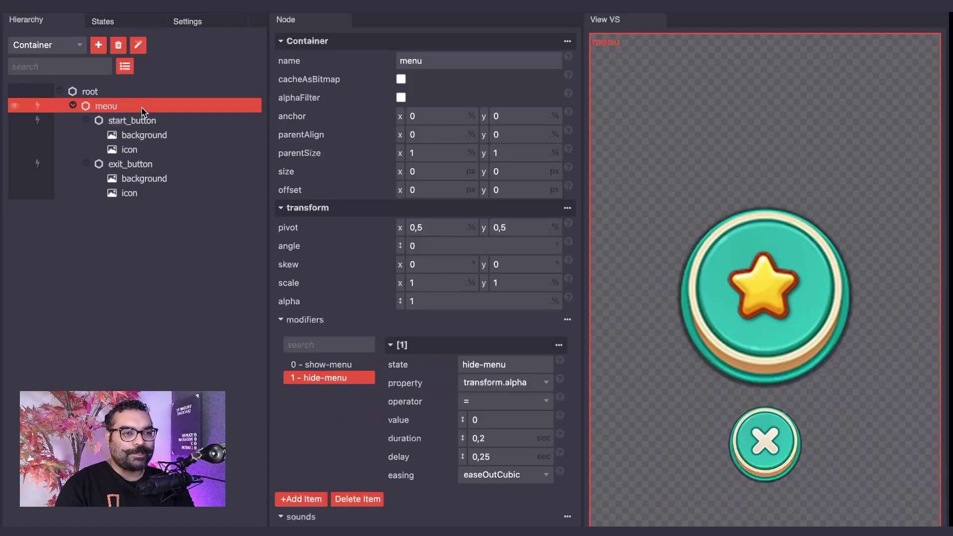
click(79, 50)
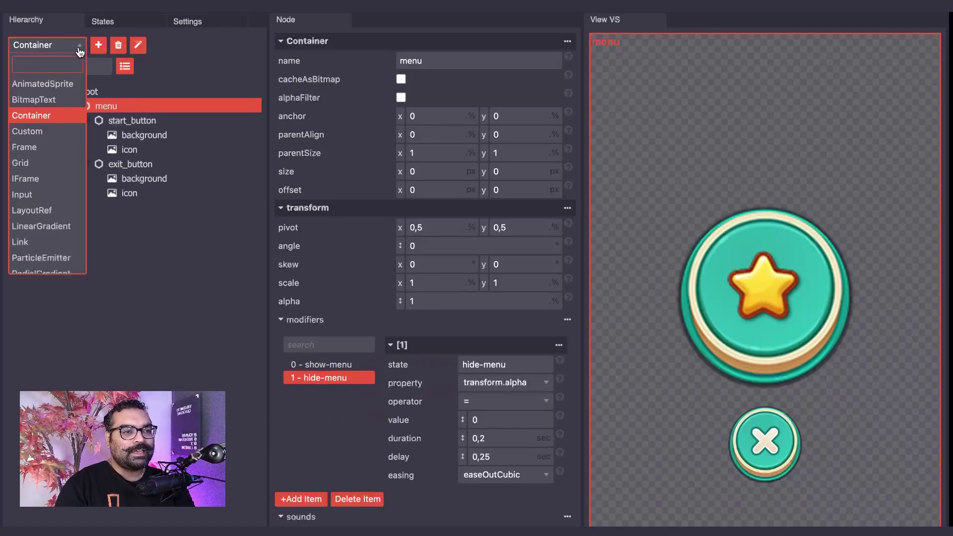
click(71, 226)
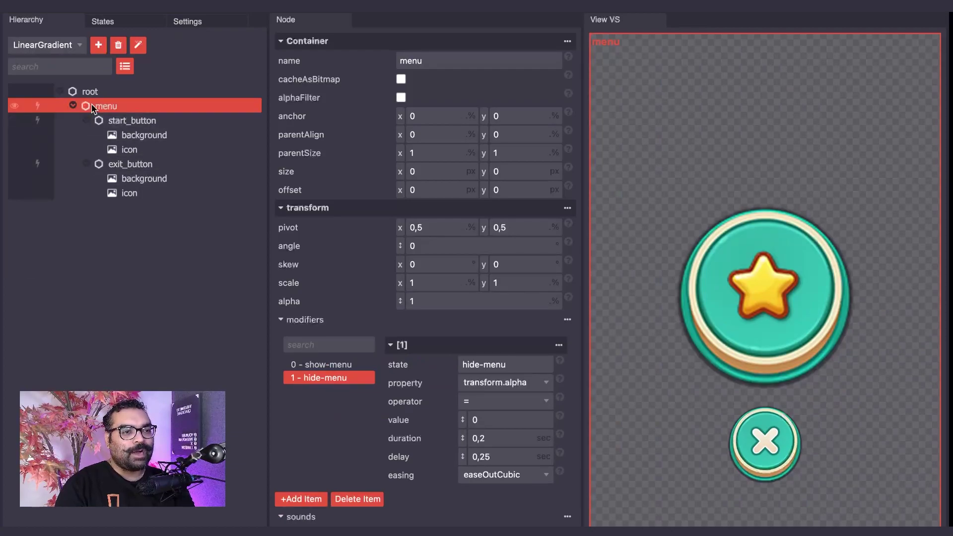
click(99, 46)
double_click(128, 218)
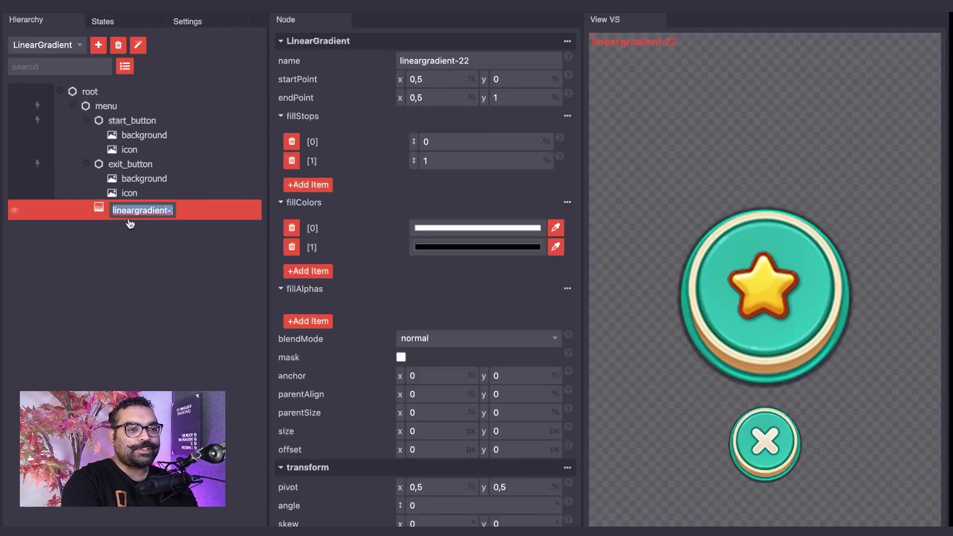
text(menu_bac)
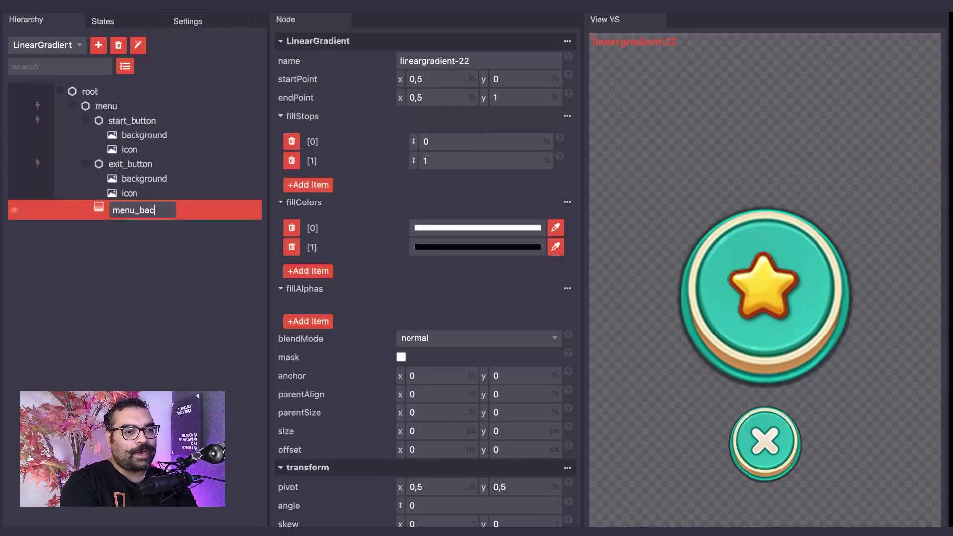
text(kground)
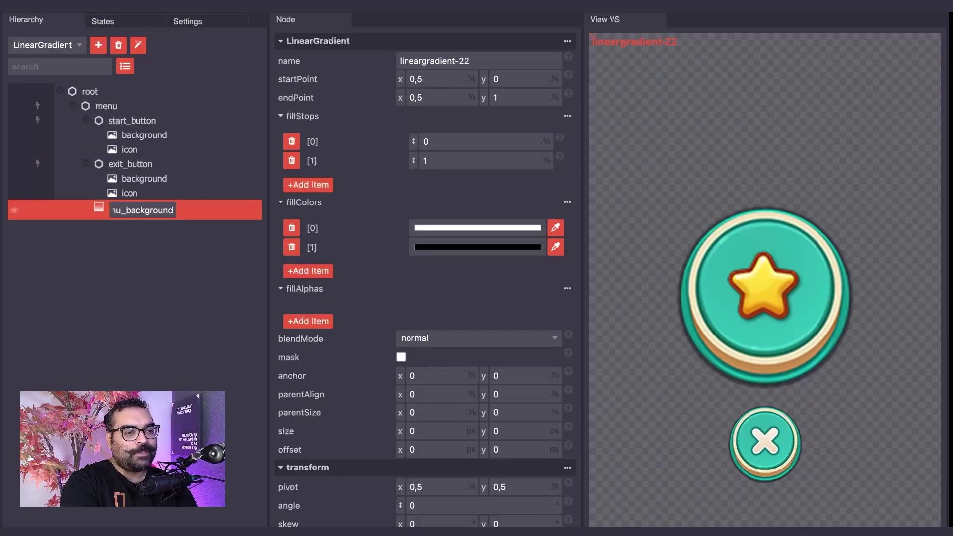
key(Return)
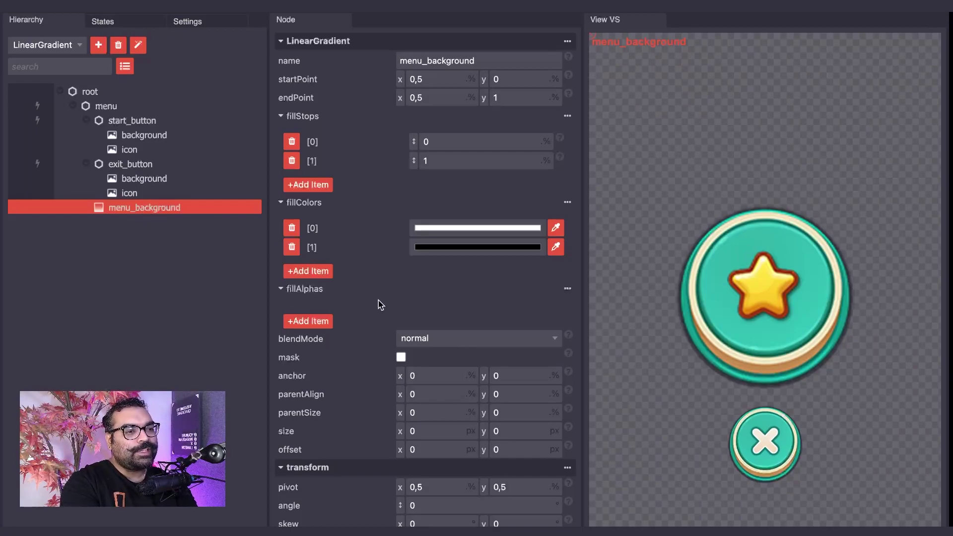
- Set menu_background's parentSize x and y both to 1 so it fills the preview
scroll(378, 300, down, 2)
scroll(378, 300, down, 3)
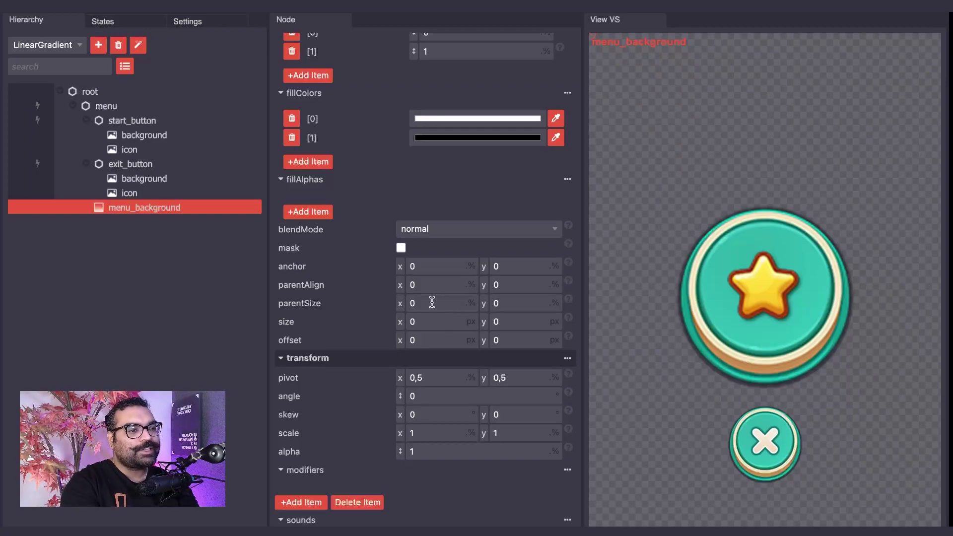
key(BackSpace)
text(1)
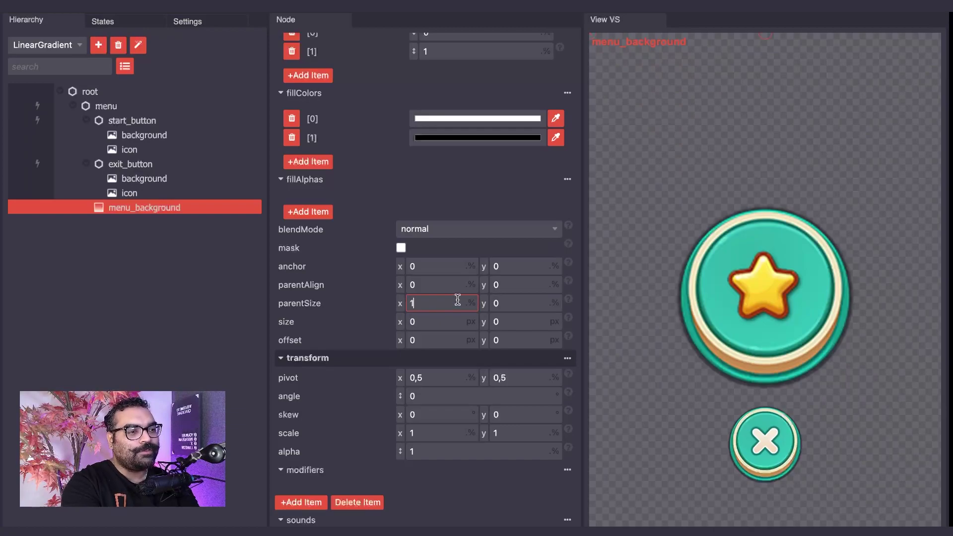
click(518, 302)
key(BackSpace)
text(1)
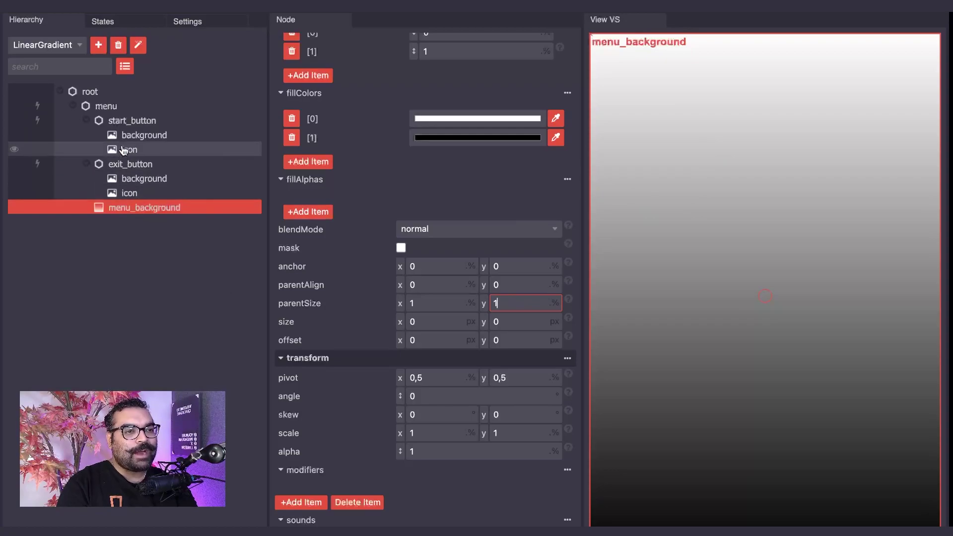
click(121, 109)
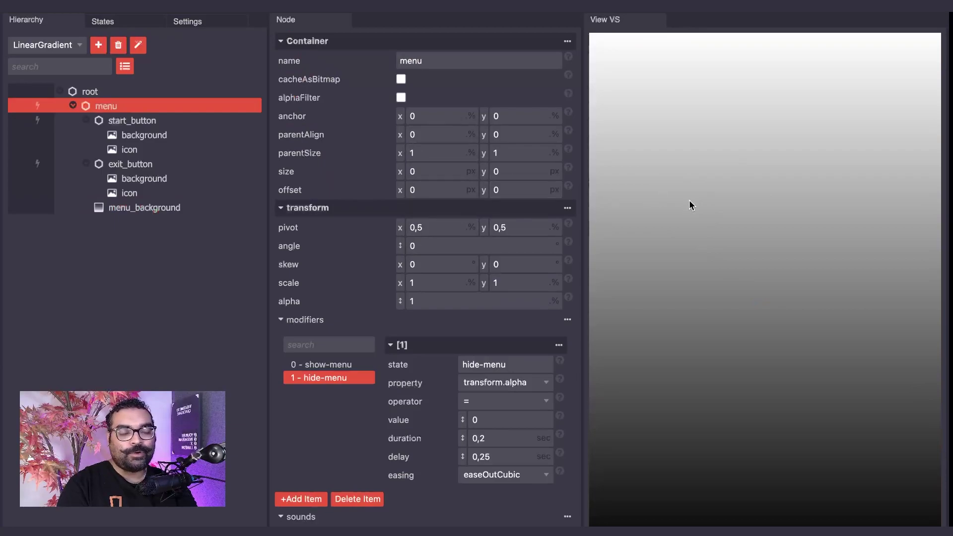
- Set menu_background's first fill colour, fillColors [0], to a pale cyan
click(165, 209)
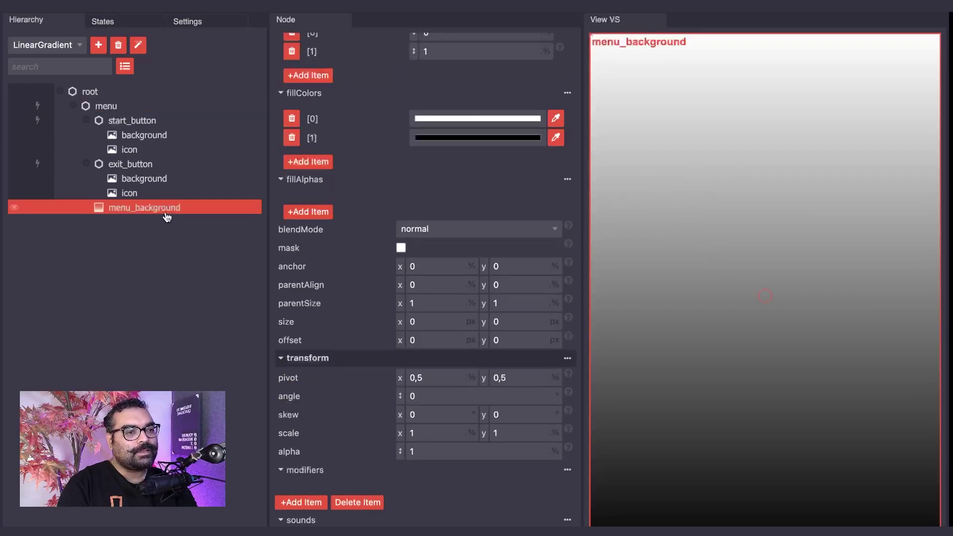
scroll(442, 179, up, 3)
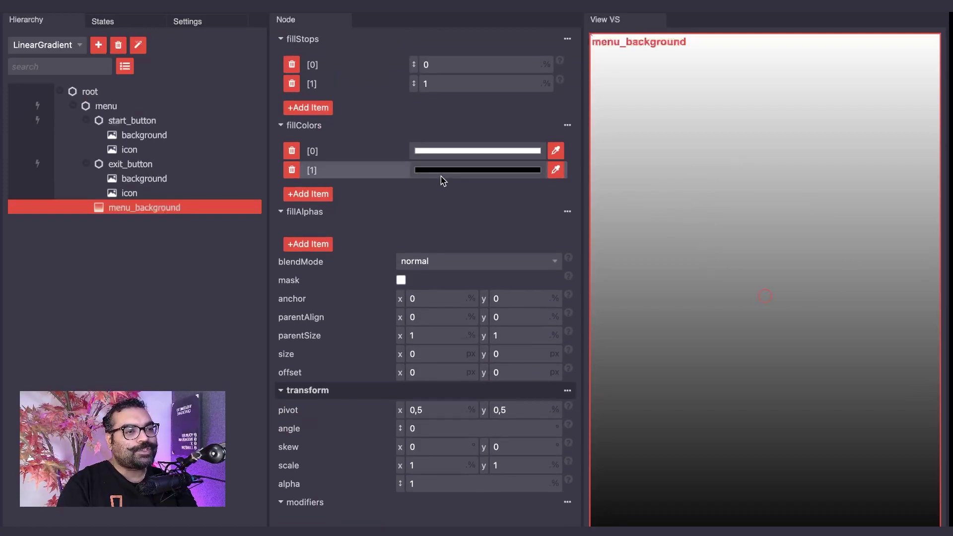
scroll(442, 180, up, 2)
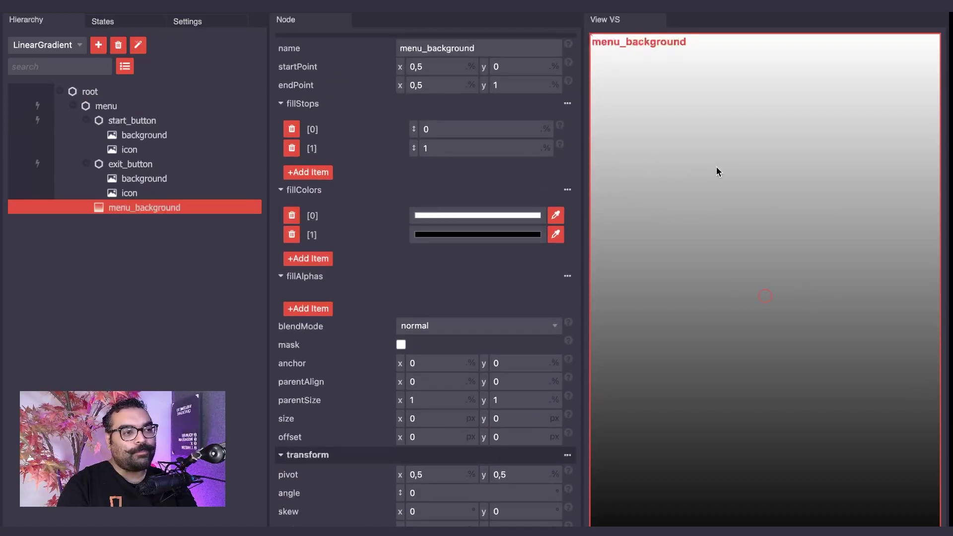
click(487, 218)
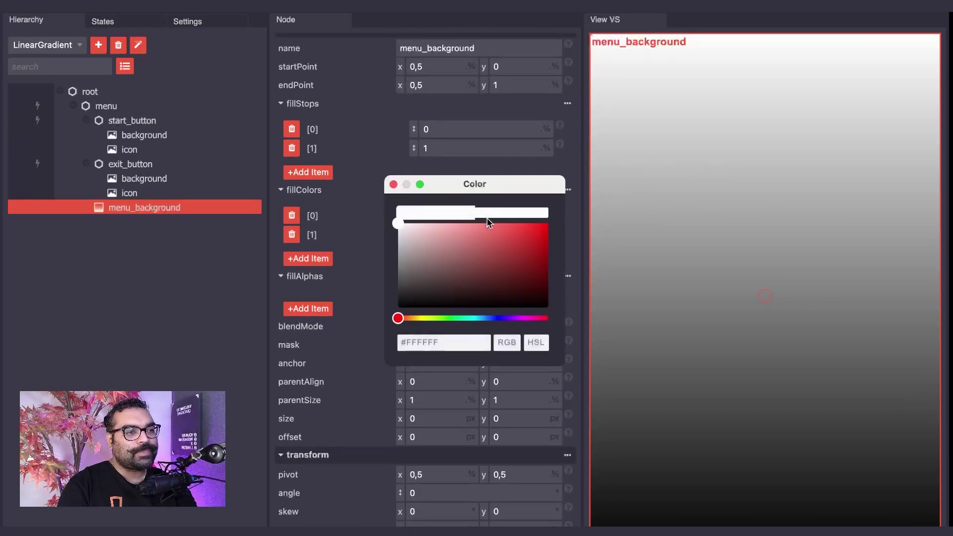
click(473, 321)
drag(459, 249, 440, 219)
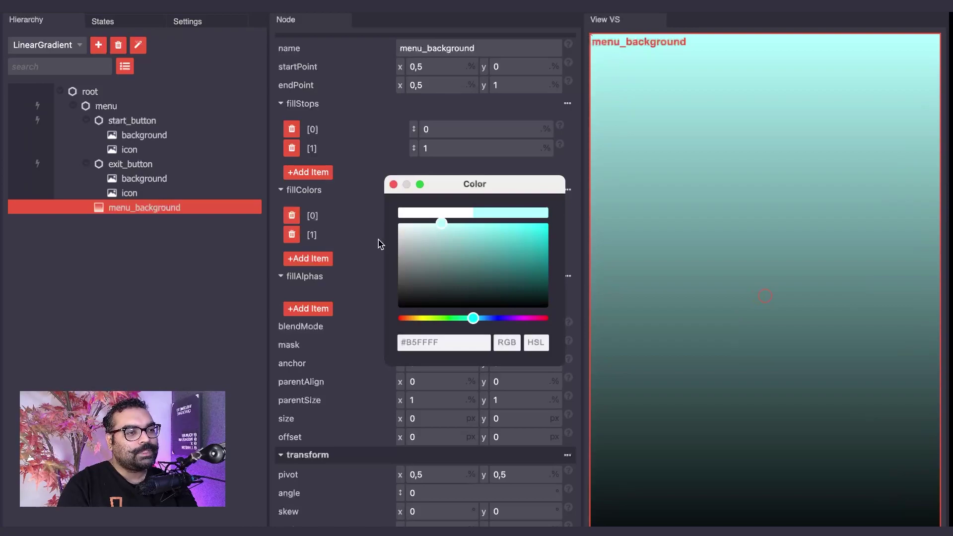
click(377, 242)
- Set the second fill colour, fillColors [1], to a light green
click(432, 237)
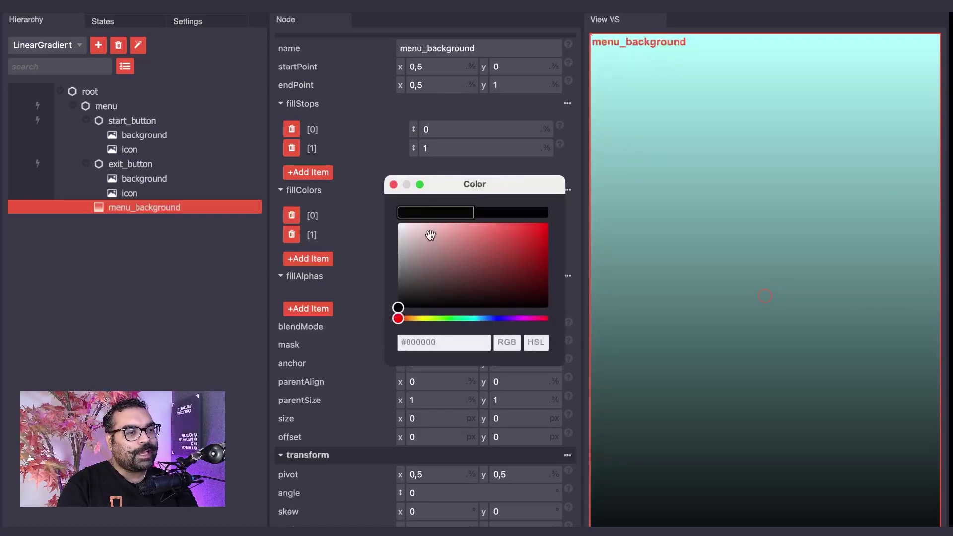
click(456, 317)
drag(459, 259, 457, 220)
click(376, 284)
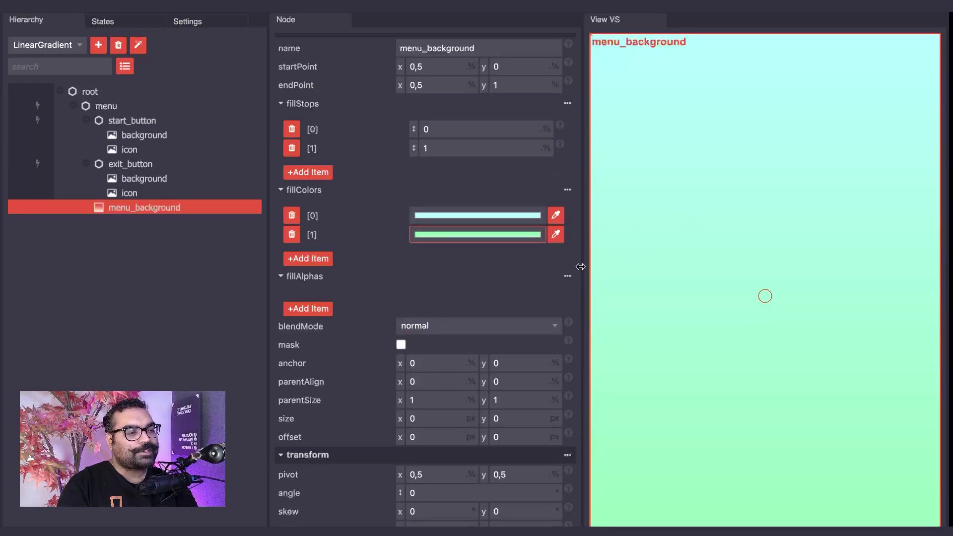
scroll(514, 283, up, 1)
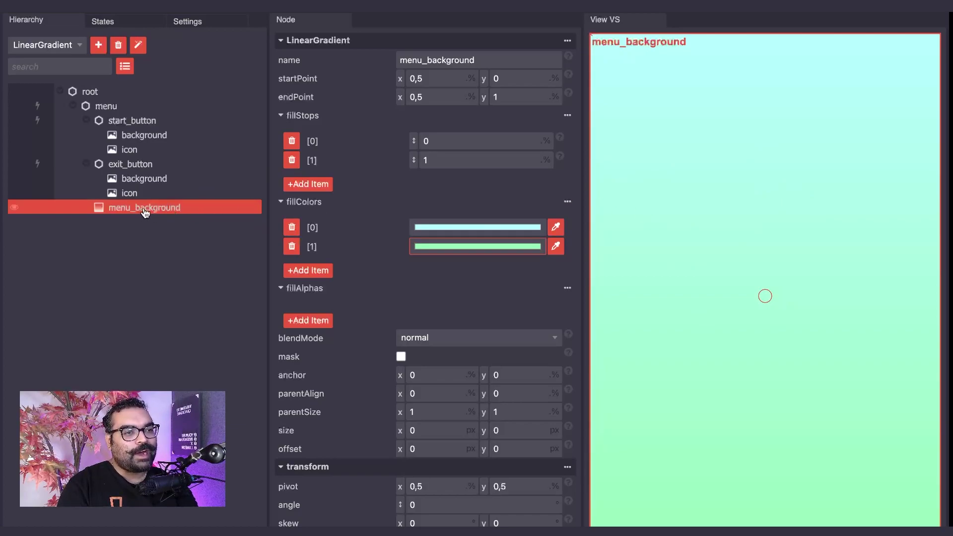
- Move menu_background up in the hierarchy so it renders behind the buttons
drag(139, 213, 134, 114)
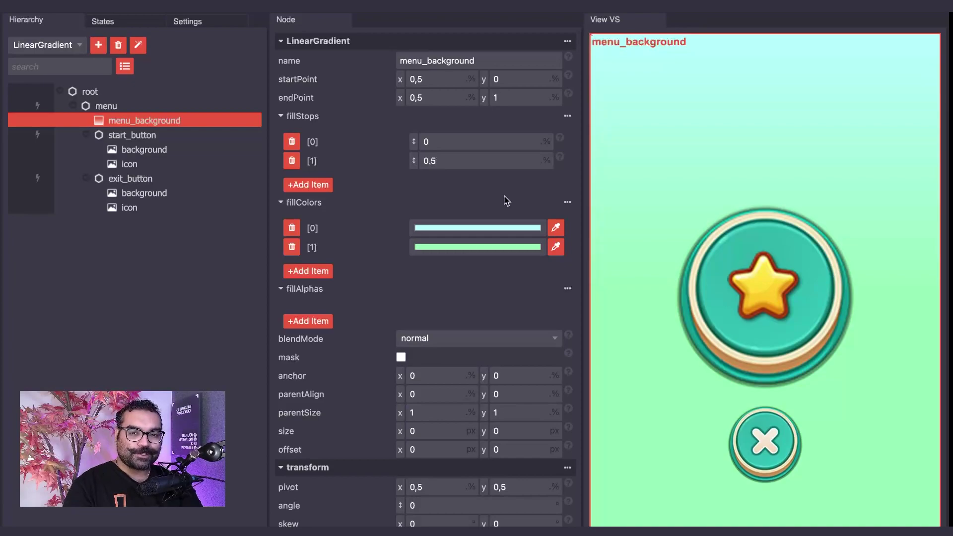
- Try startPoint y 0.5 and endPoint y 0.2, then restore them to 0 and 1
click(516, 79)
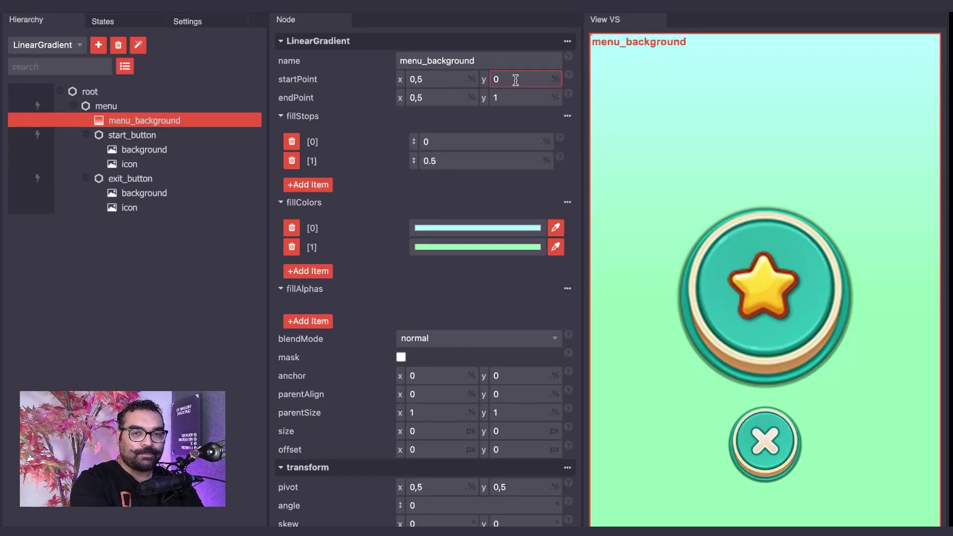
text(.5)
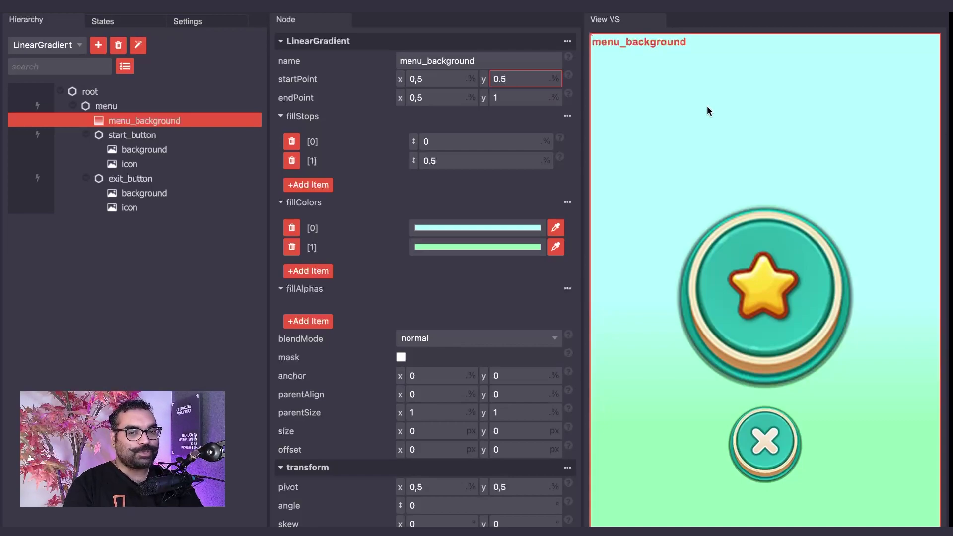
key(BackSpace)
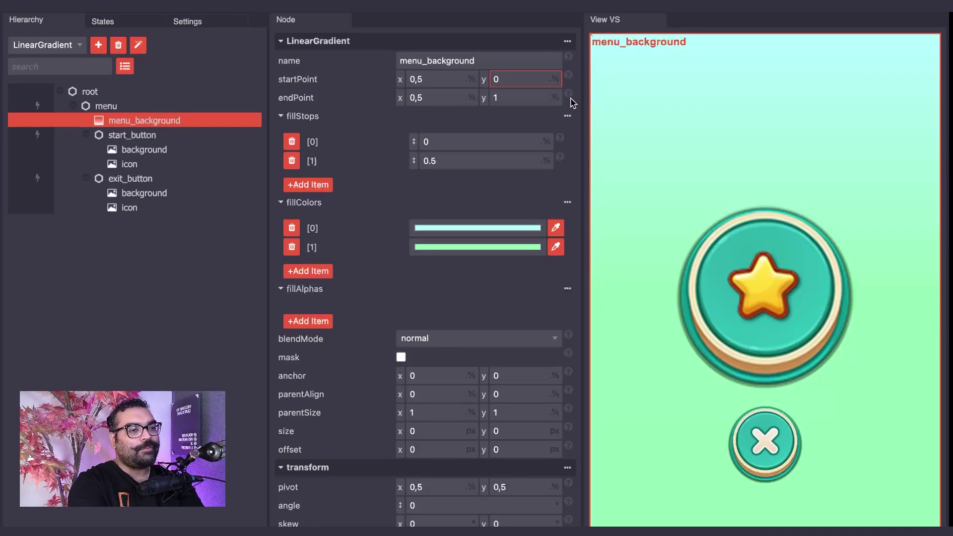
click(525, 98)
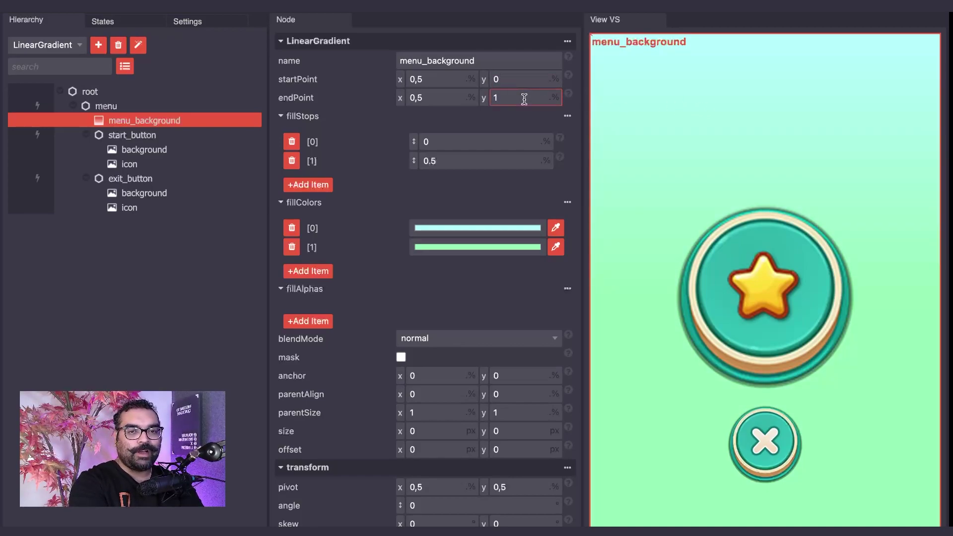
key(BackSpace)
text(0.2)
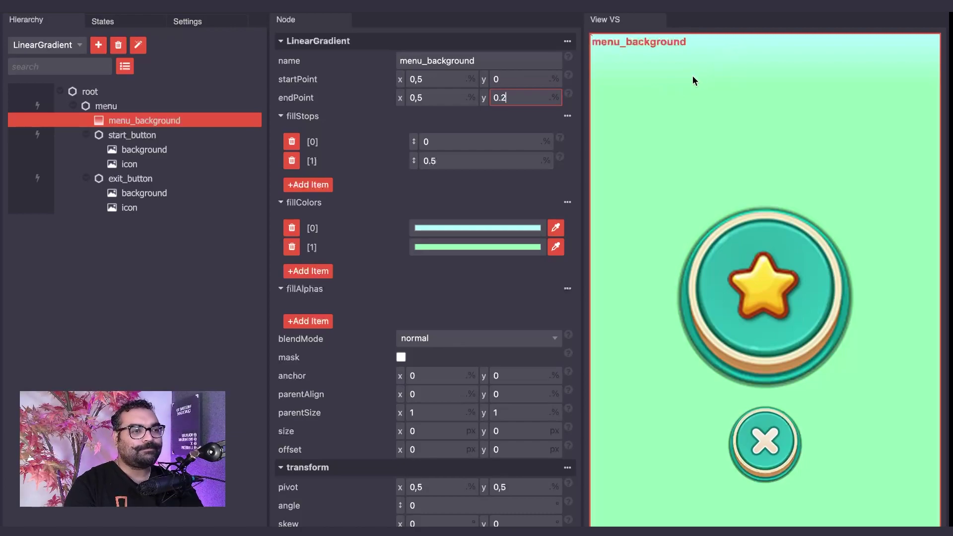
key(BackSpace)
key(BackSpace)
key(BackSpace)
text(1)
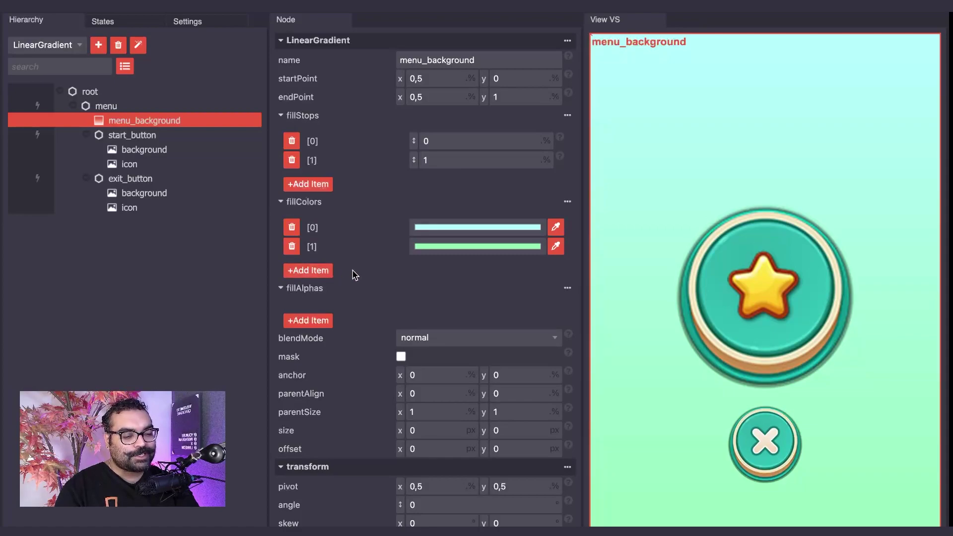
- Add a third fill colour, fillColors [2], set to a salmon pink
click(310, 270)
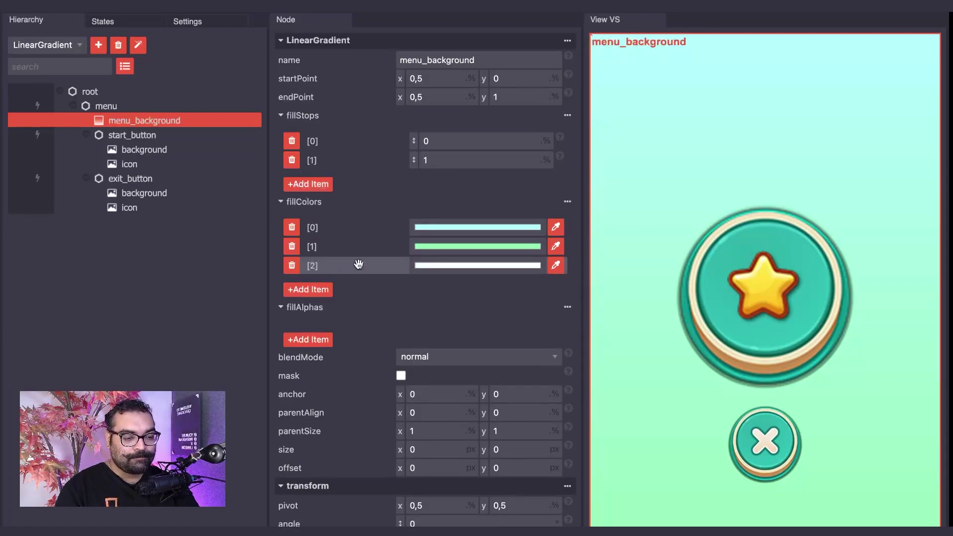
click(442, 269)
drag(441, 266, 464, 223)
click(377, 298)
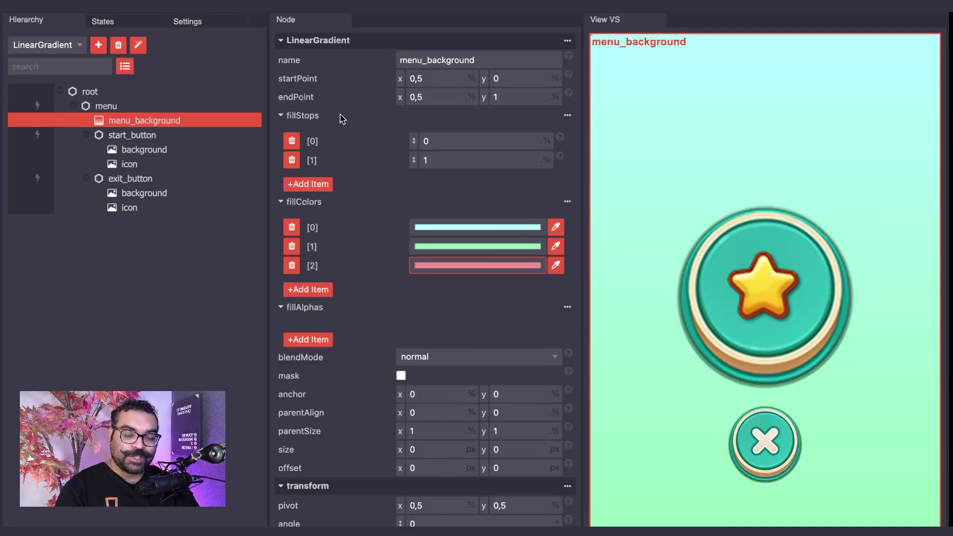
- Add a third fill stop at 1 and change the second fill stop to 0.5
click(305, 185)
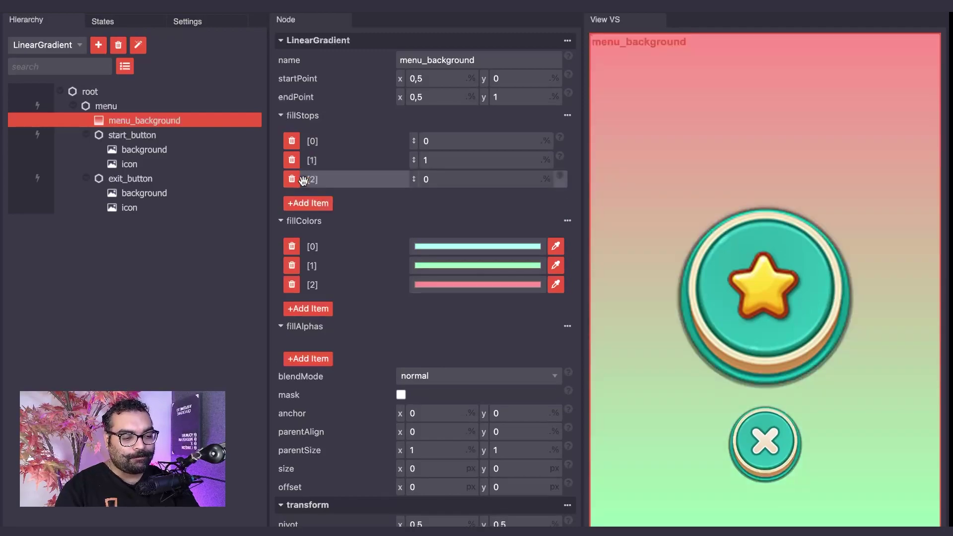
click(446, 177)
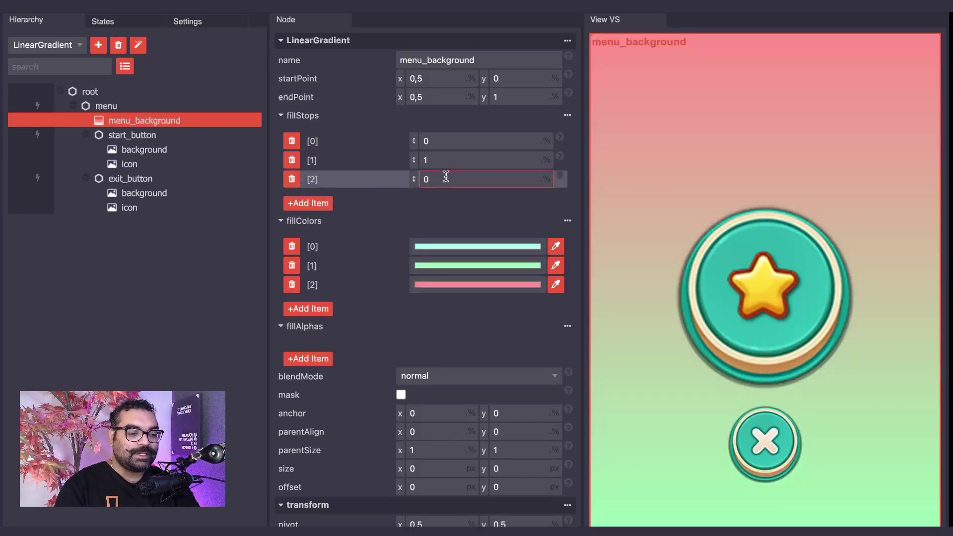
key(BackSpace)
text(1)
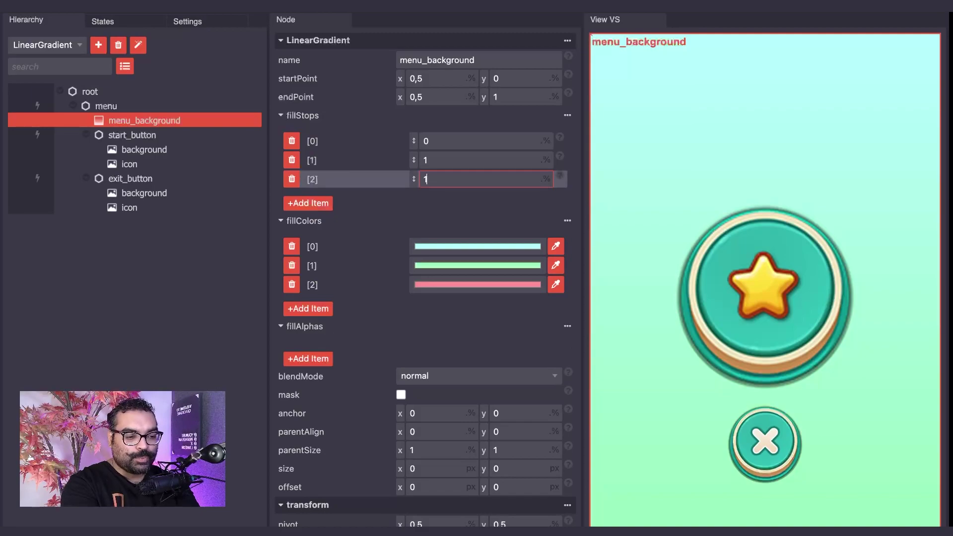
click(452, 201)
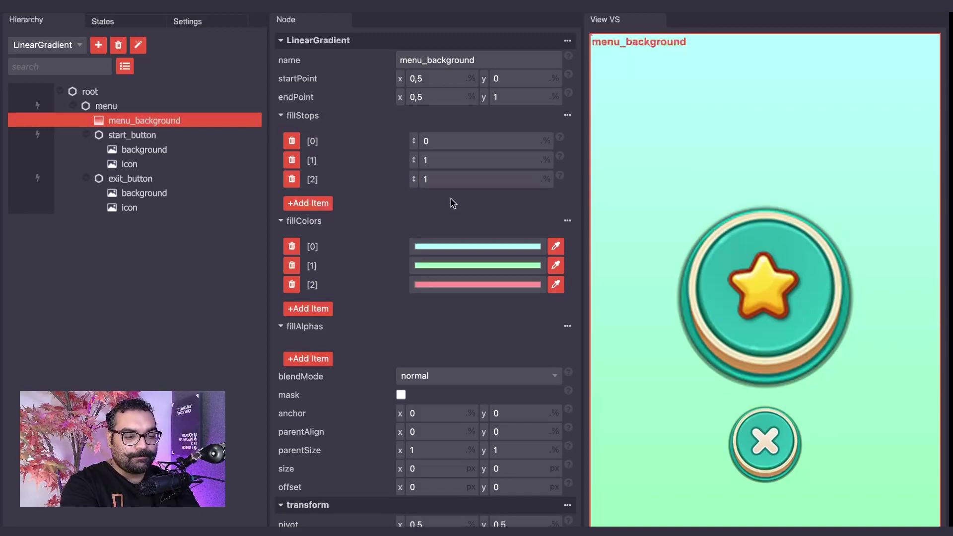
click(443, 159)
key(BackSpace)
text(0.5)
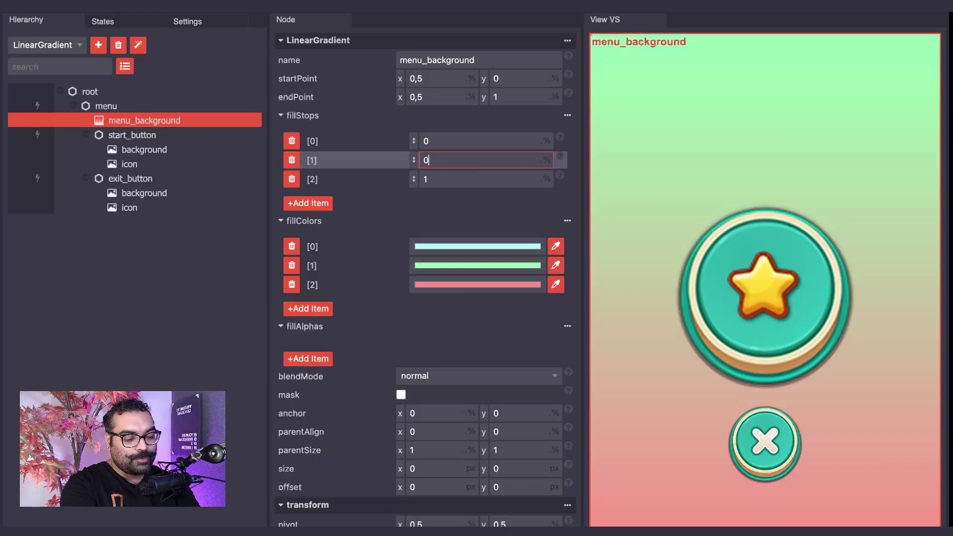
click(465, 200)
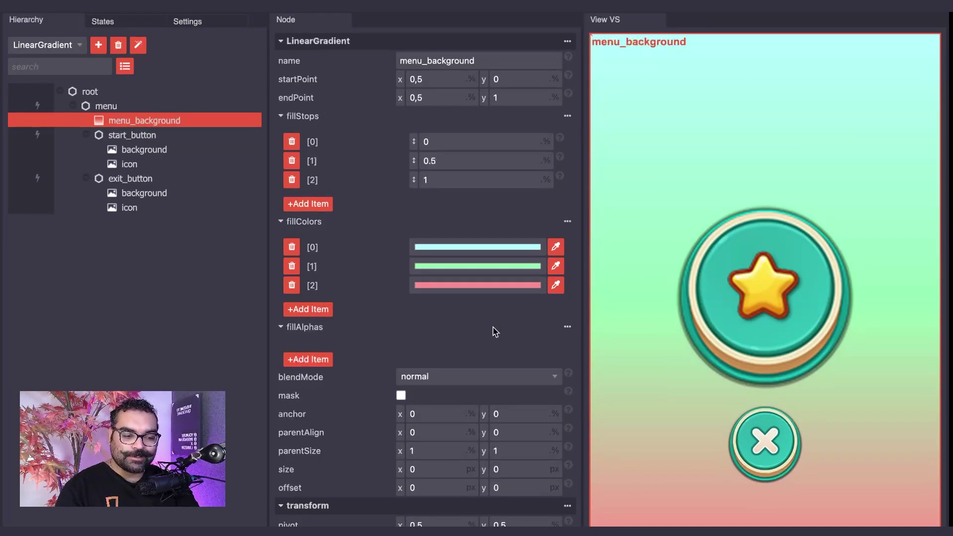
click(481, 377)
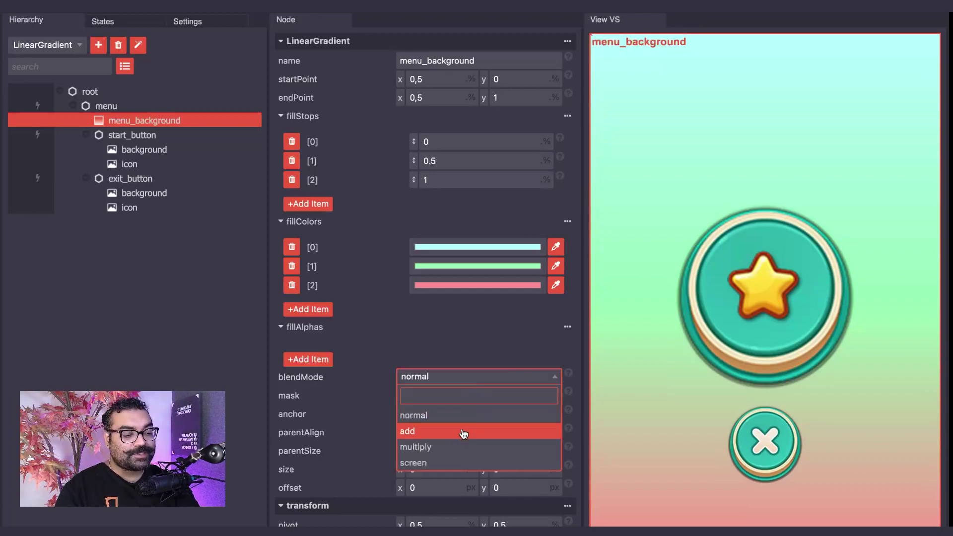
click(464, 434)
click(469, 387)
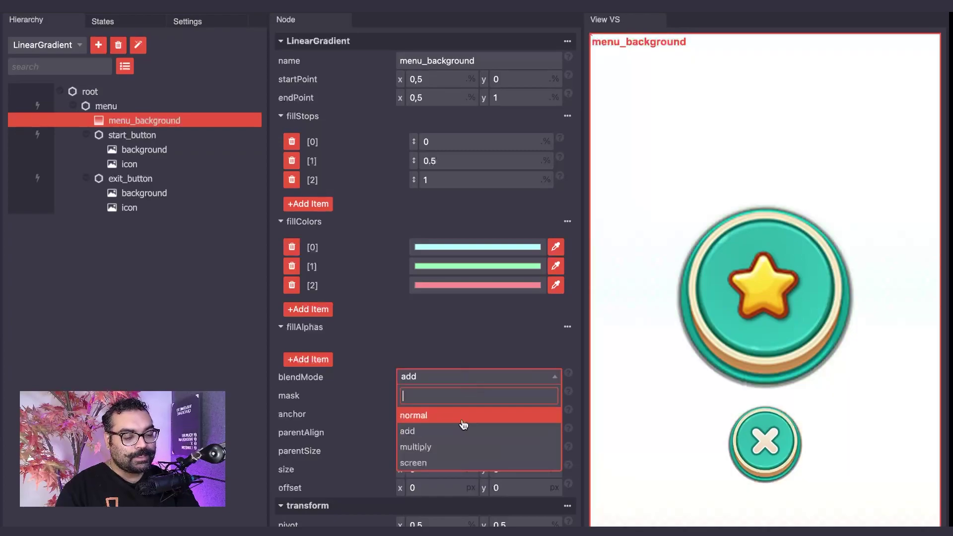
click(458, 446)
click(471, 386)
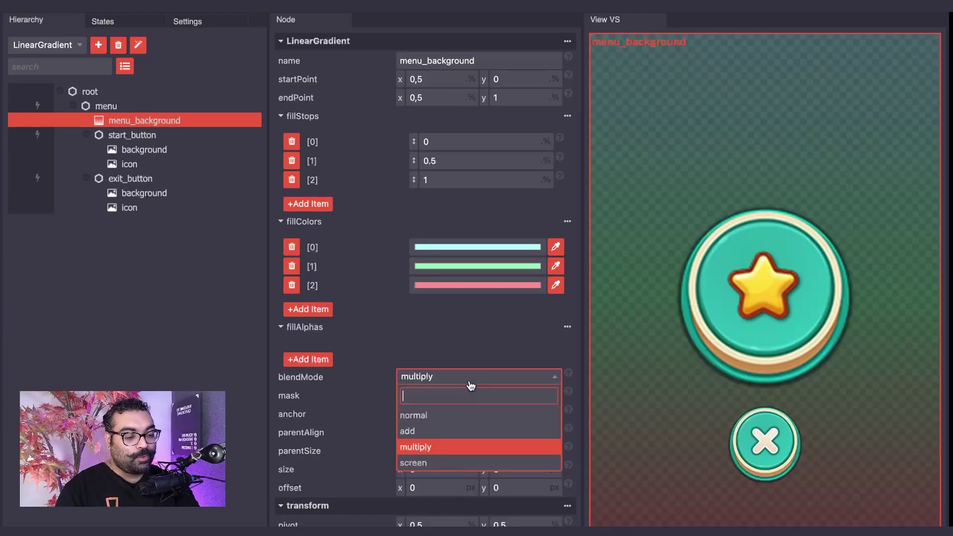
click(456, 462)
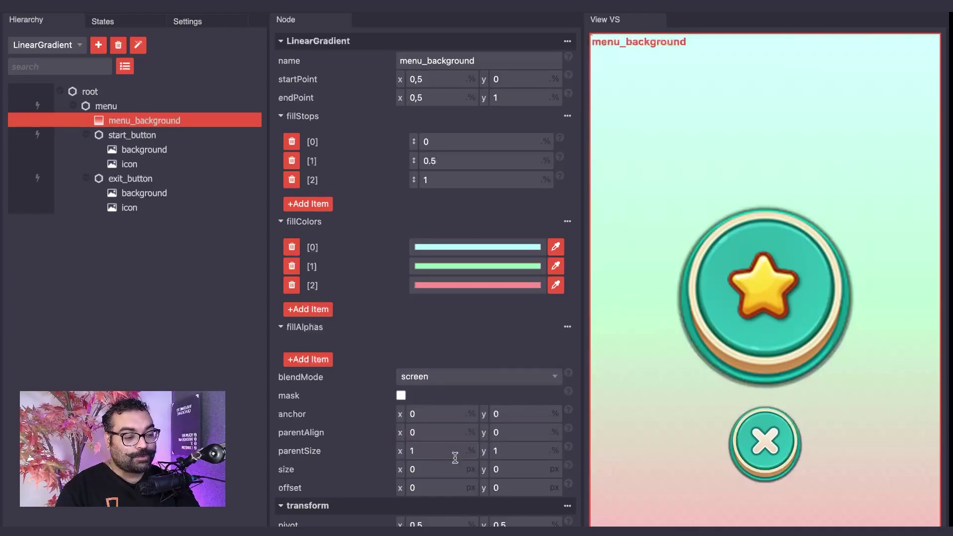
click(473, 388)
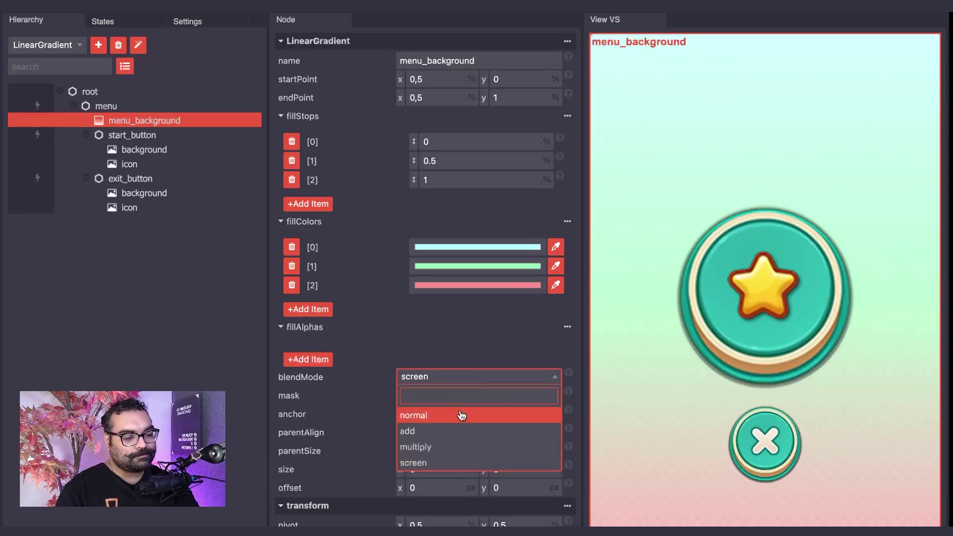